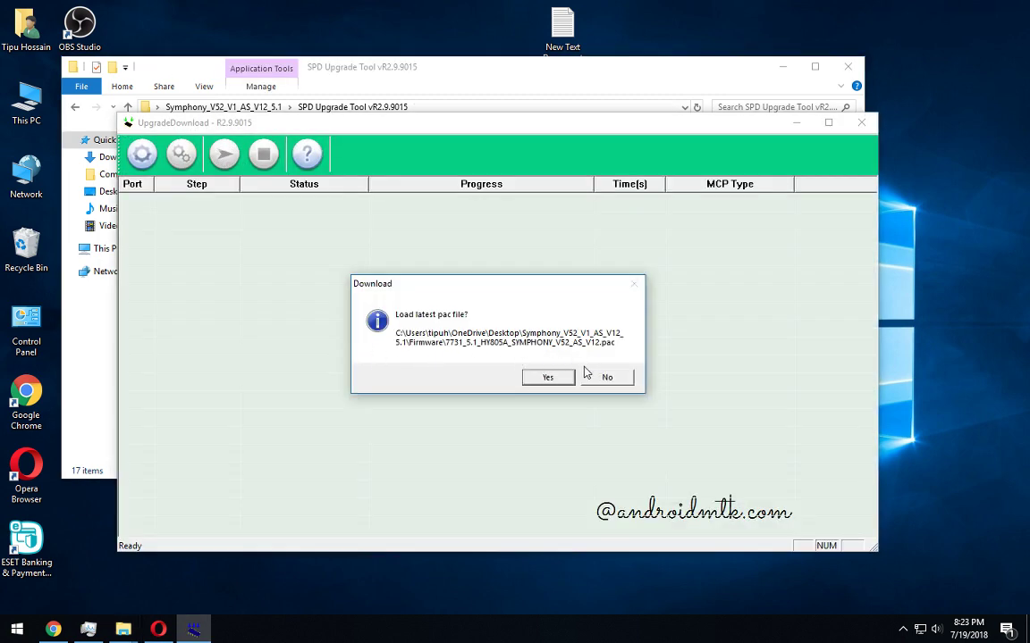
Decline loading the latest pac file
{"action": "left_click", "coordinate": [594, 380]}
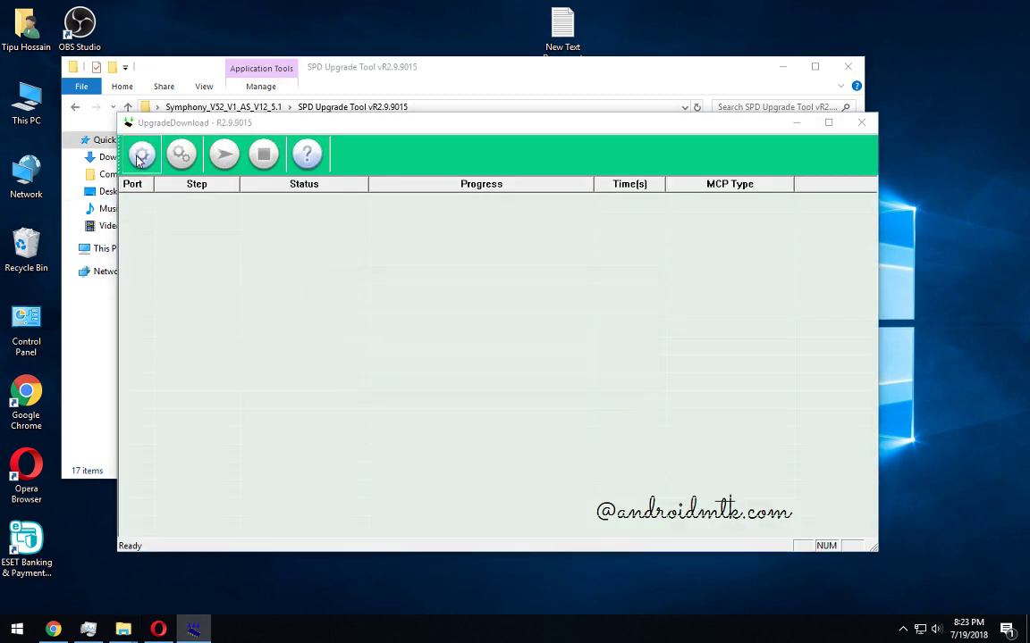
{"action": "left_click", "coordinate": [136, 151]}
{"action": "left_click", "coordinate": [304, 352]}
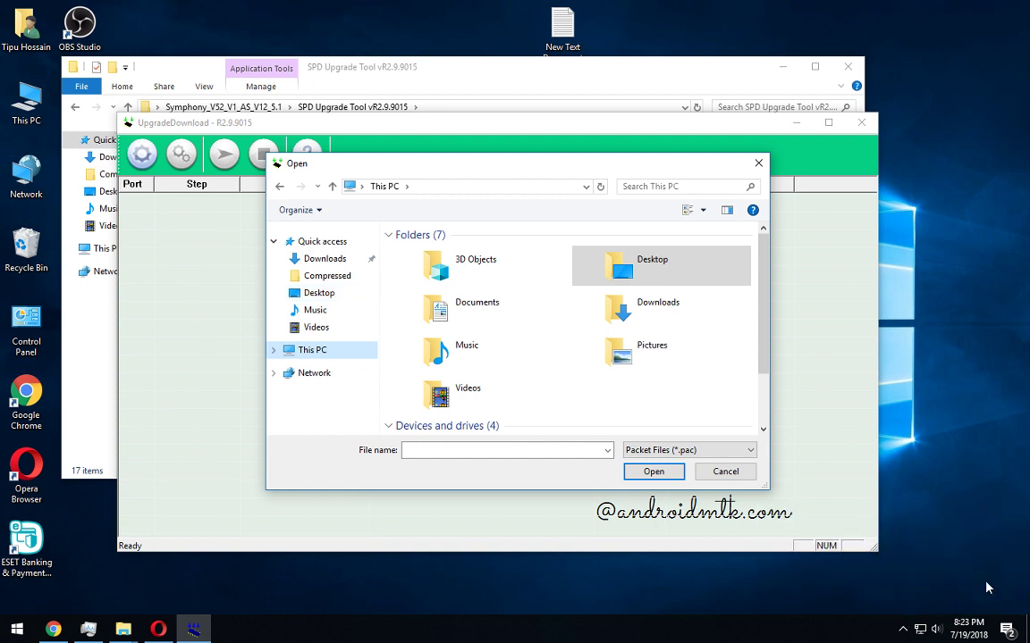
{"action": "left_click", "coordinate": [902, 629]}
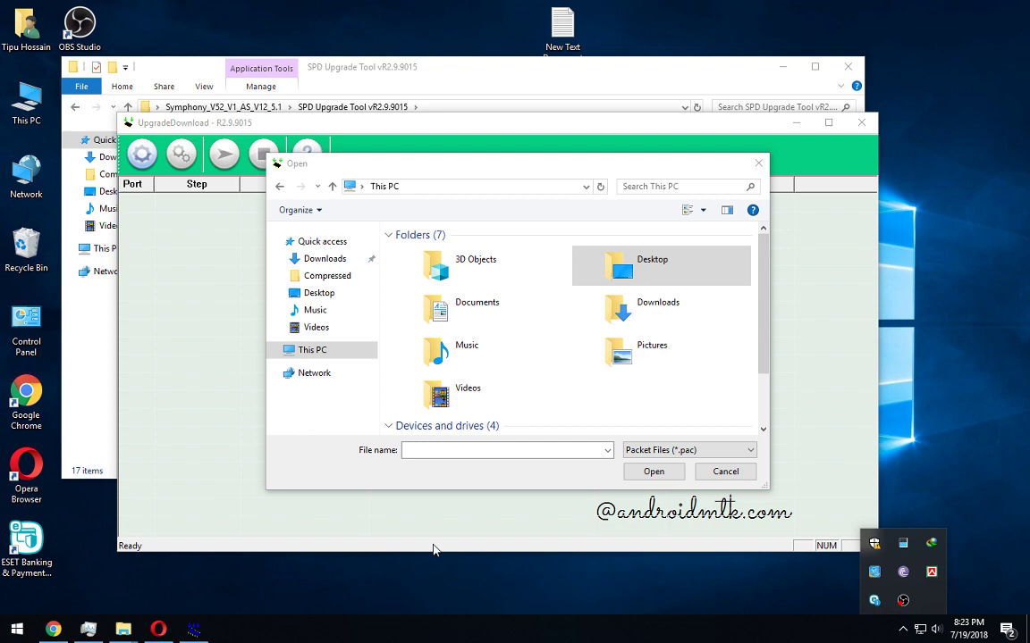
{"action": "left_click", "coordinate": [725, 471]}
Load the 7731_5.1_HY805A_SYMPHONY_V52_AS_V12 pac file from the Firmware folder of Symphony_V52_V1_AS_V12_5.1 on the Desktop and start the download
{"action": "left_click", "coordinate": [153, 155]}
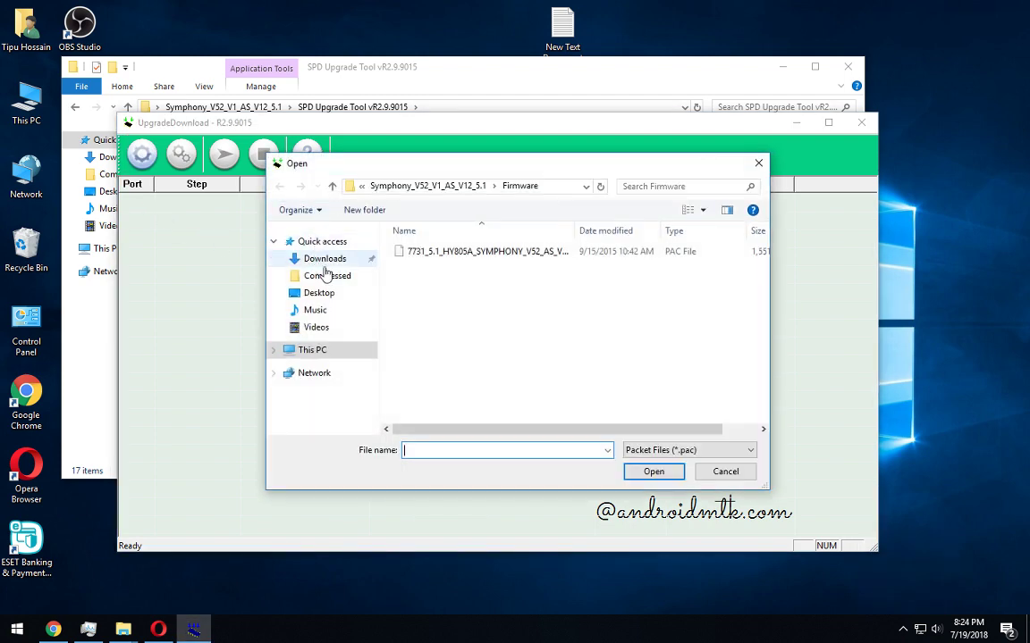
{"action": "left_click", "coordinate": [318, 294]}
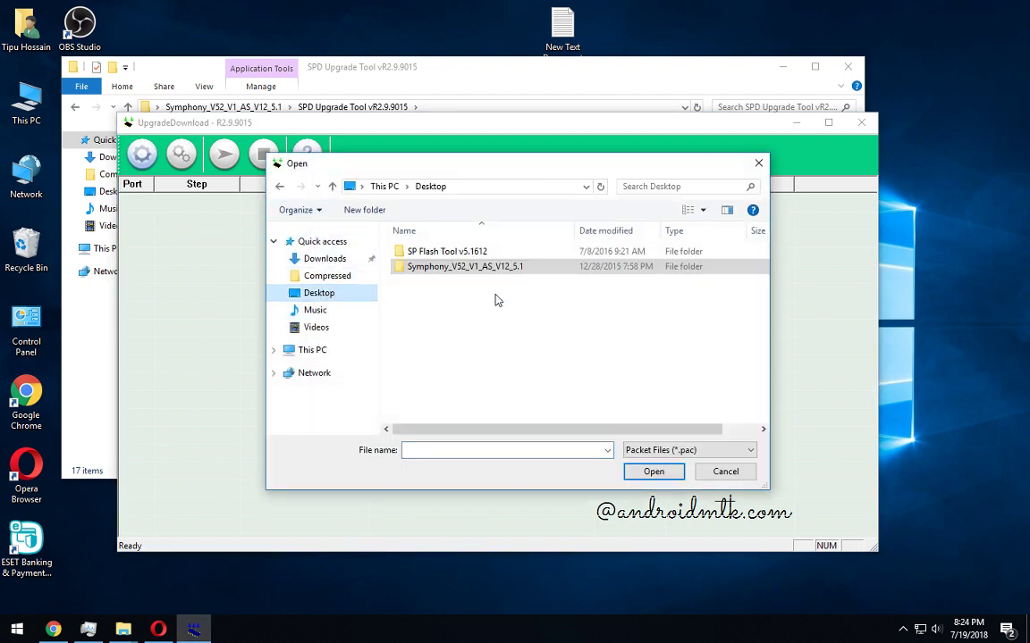
{"action": "double_click", "coordinate": [469, 266]}
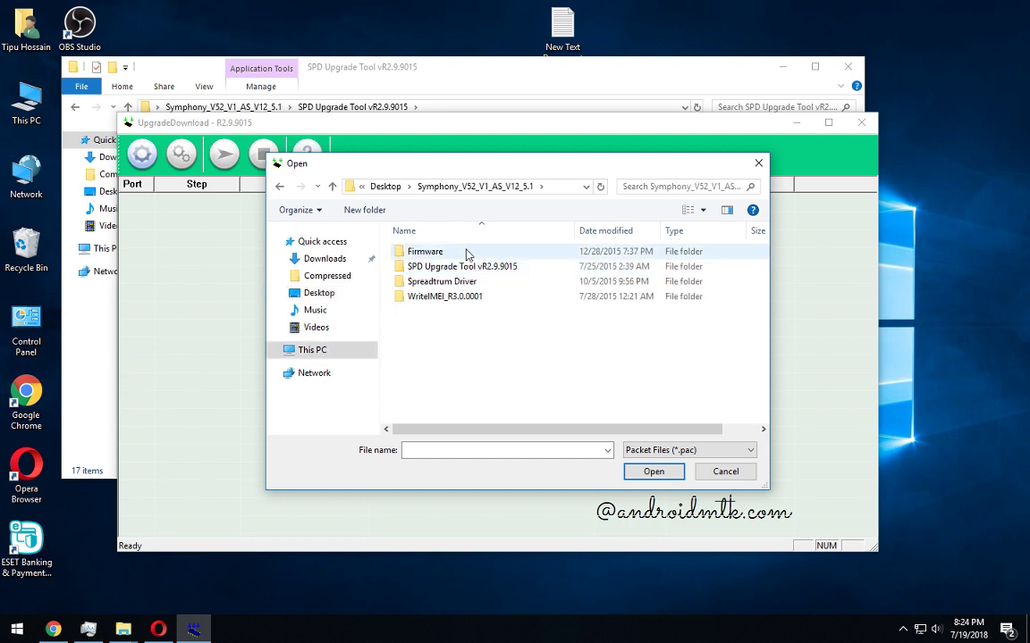
{"action": "double_click", "coordinate": [466, 253]}
{"action": "double_click", "coordinate": [471, 257]}
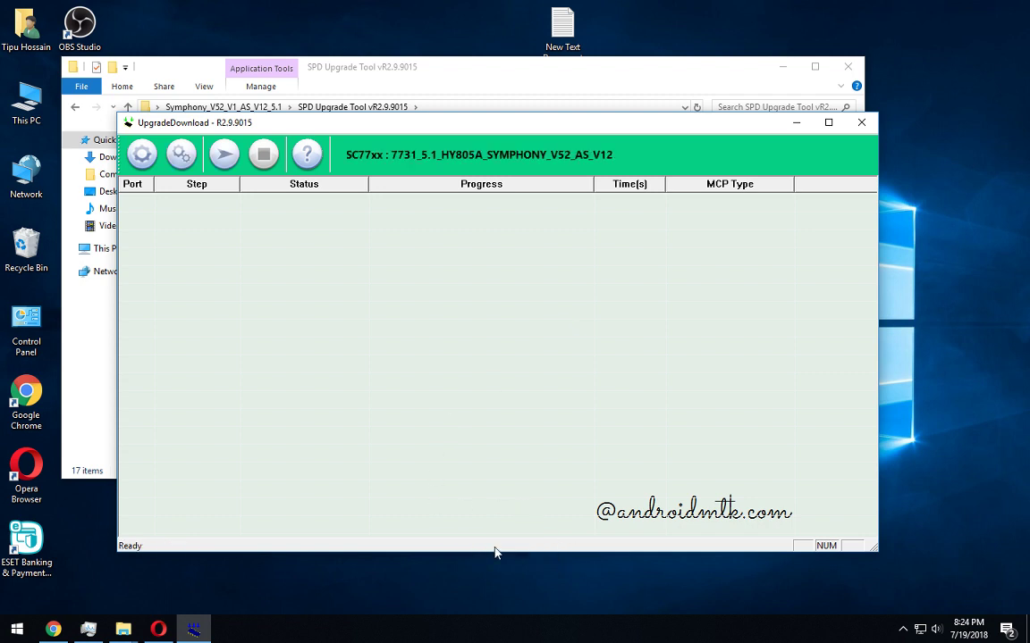
{"action": "left_click", "coordinate": [225, 155]}
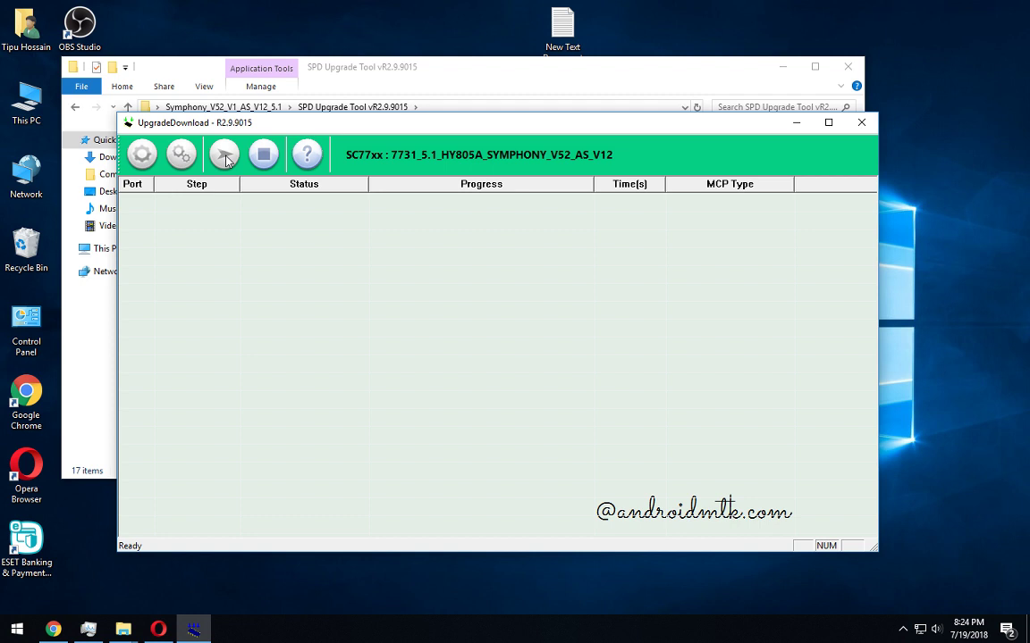
Open the New Text Document from the desktop in Notepad and replace its text with "hold vol+ and vol- uplug"
{"action": "double_click", "coordinate": [561, 29]}
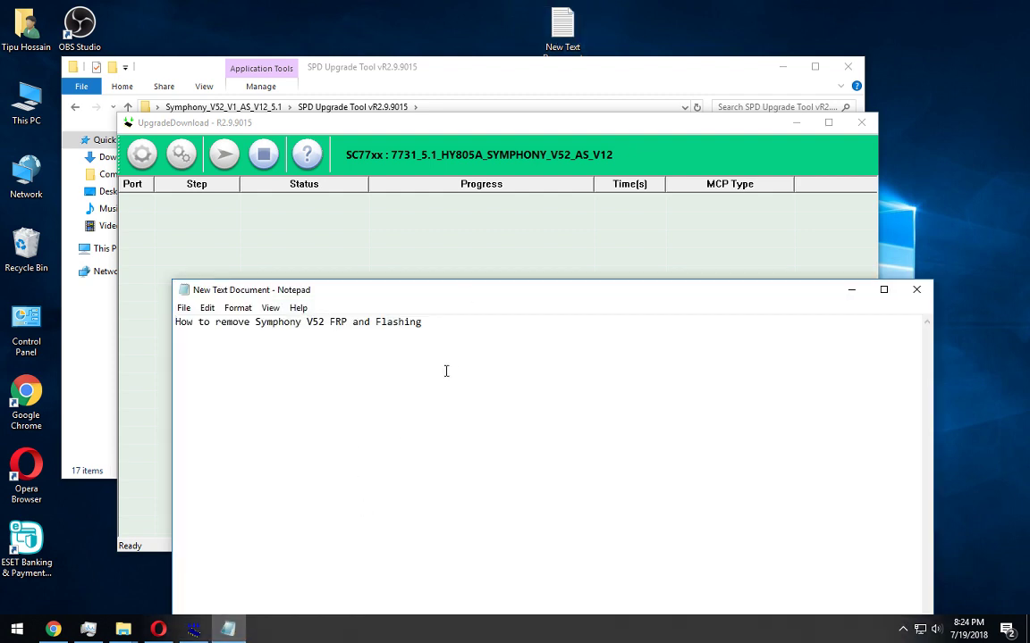
{"action": "key", "text": "ctrl+a"}
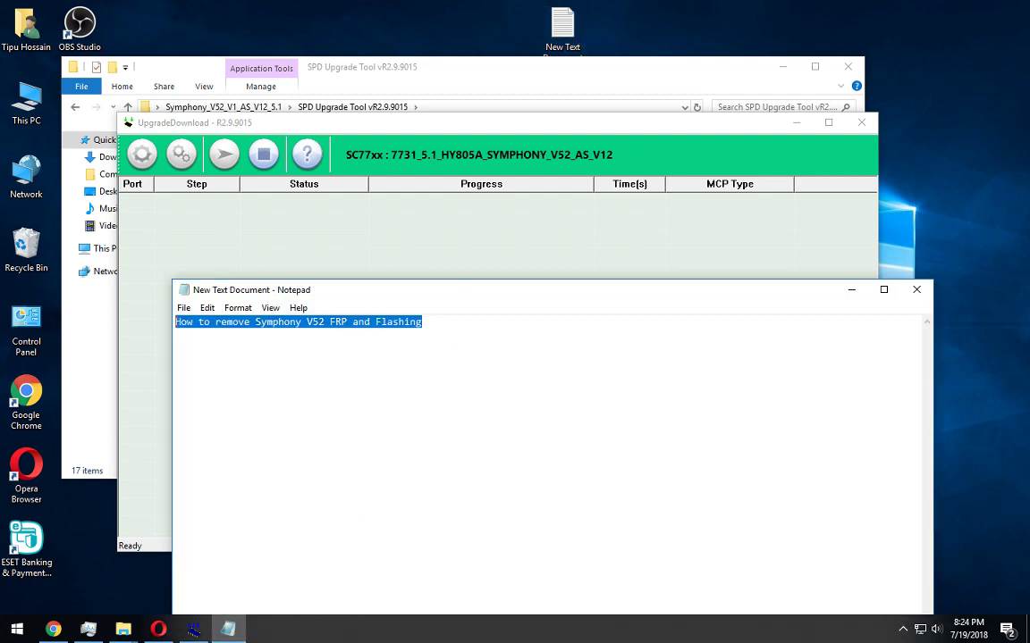
{"action": "key", "text": "BackSpace"}
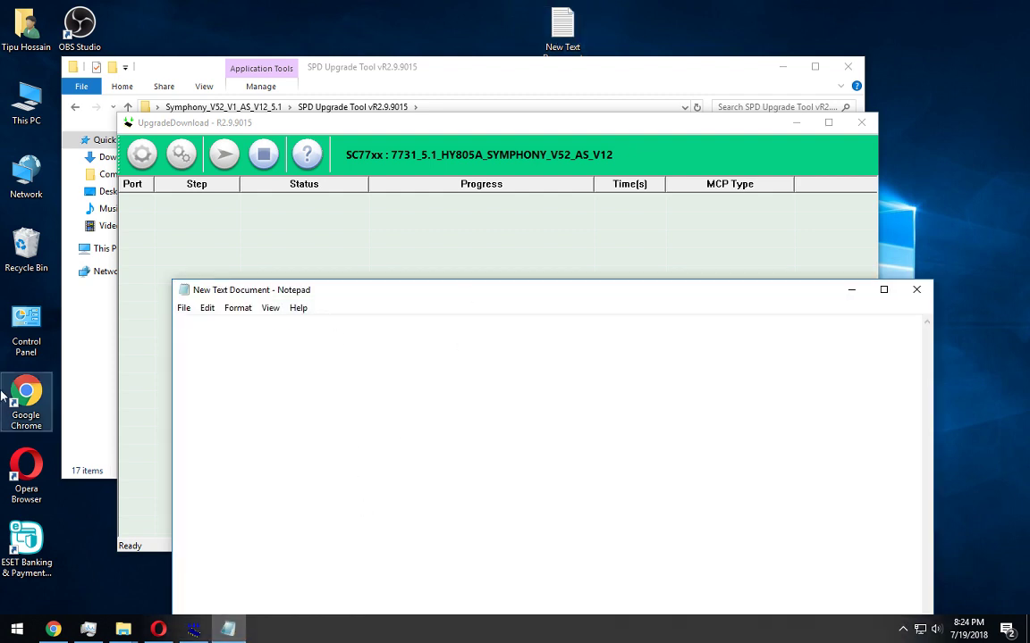
{"action": "type", "text": "hold vol+ and vol- uplug"}
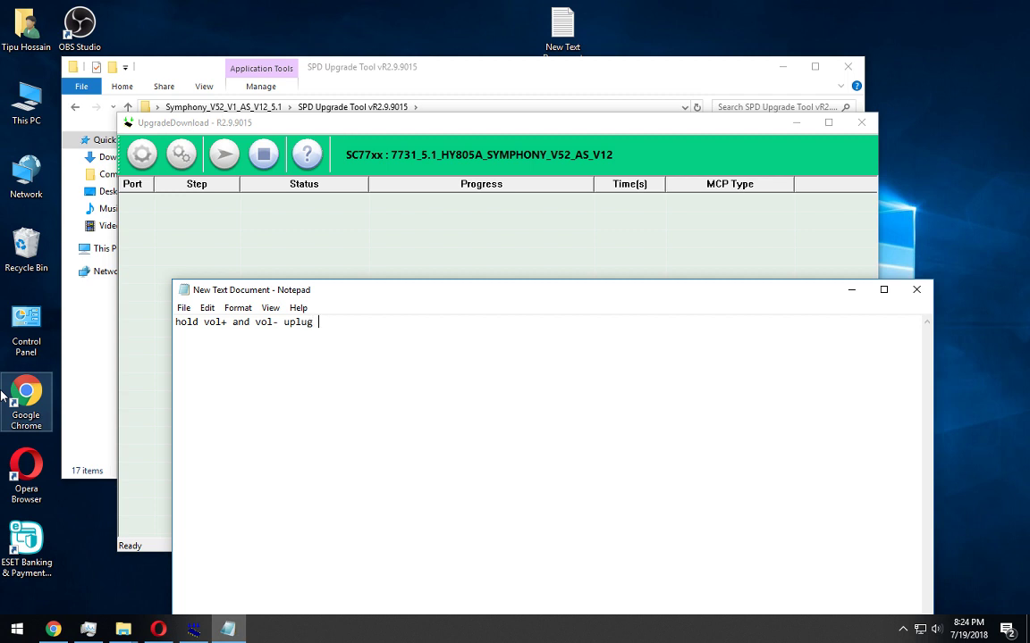
Correct "uplug" to "plug" in the note and finish the line with "the usb cable"
{"action": "key", "text": "Left"}
{"action": "key", "text": "Left"}
{"action": "key", "text": "Left"}
{"action": "key", "text": "Left"}
{"action": "key", "text": "Left"}
{"action": "key", "text": "BackSpace"}
{"action": "key", "text": "Right"}
{"action": "key", "text": "Right"}
{"action": "key", "text": "Right"}
{"action": "key", "text": "Right"}
{"action": "key", "text": "Right"}
{"action": "type", "text": "the usb cable"}
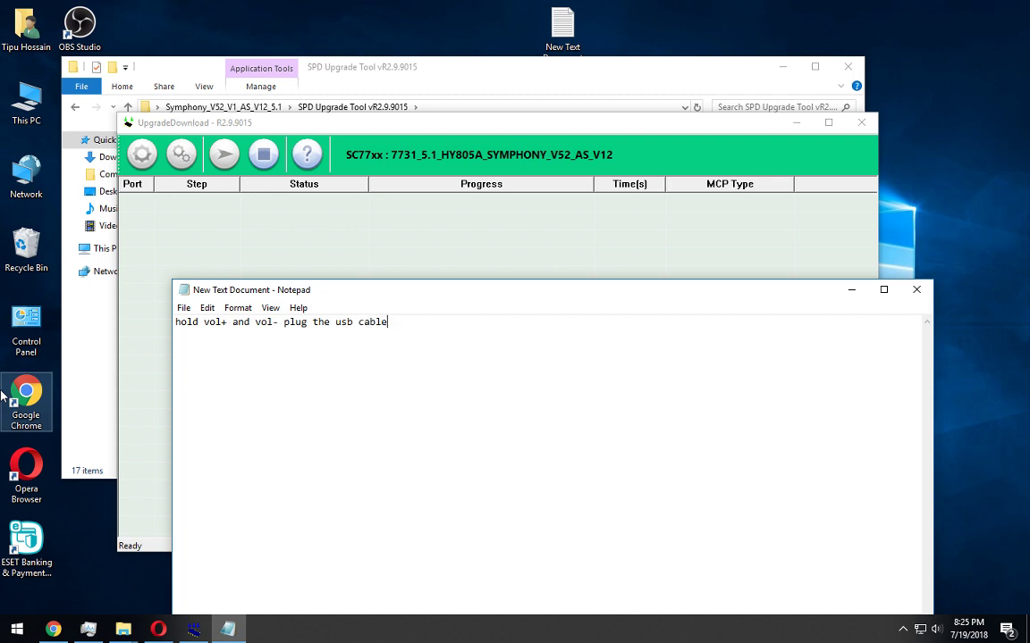
Select the note's whole text, switch back to UpgradeDownload and shift its window slightly to the right
{"action": "key", "text": "ctrl+a"}
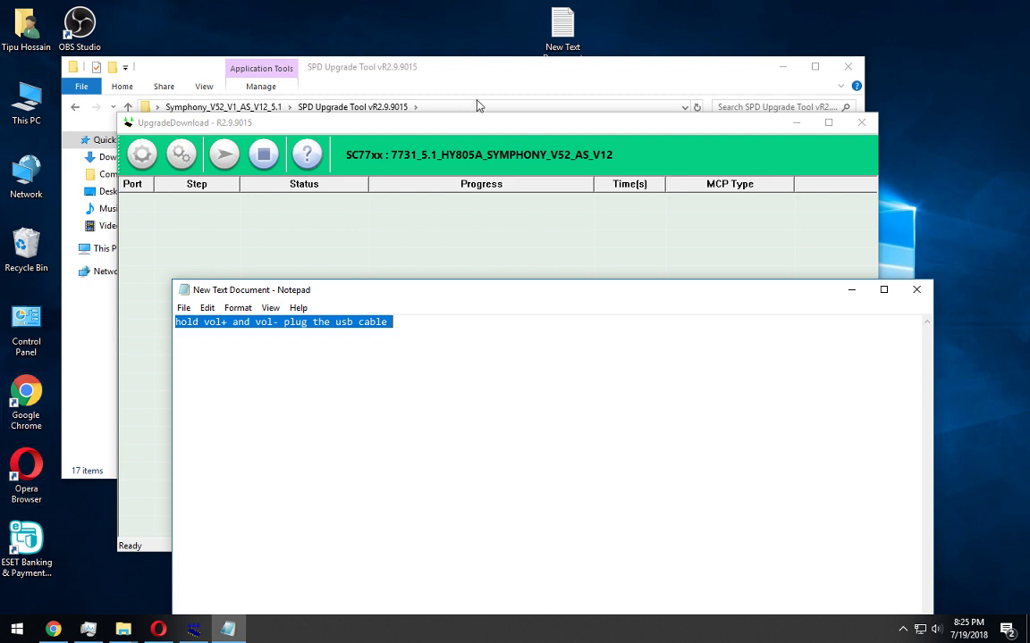
{"action": "left_click", "coordinate": [477, 136]}
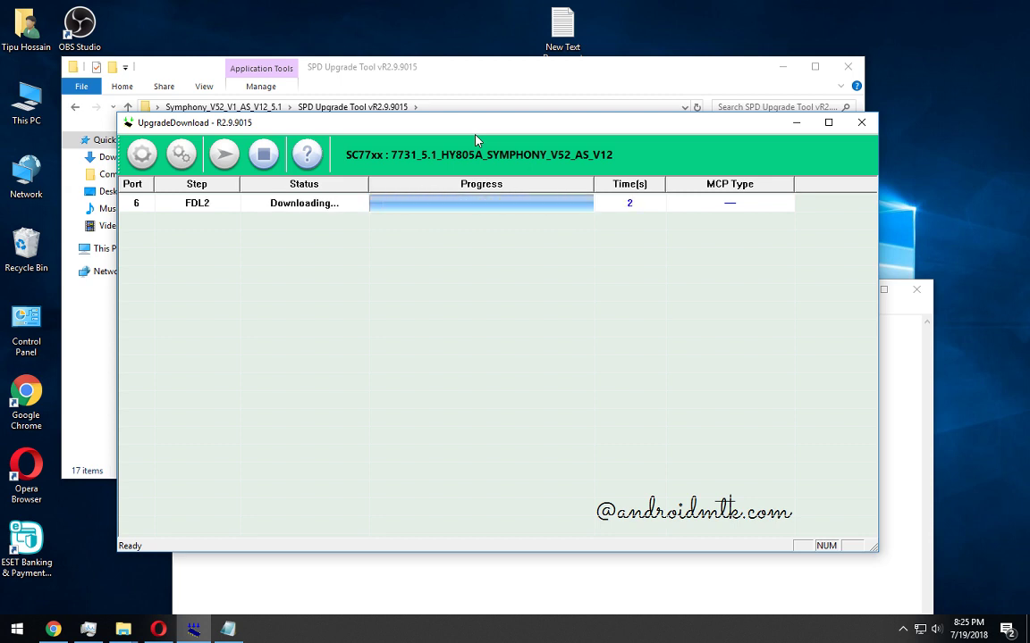
{"action": "left_click_drag", "start_coordinate": [510, 130], "coordinate": [536, 132]}
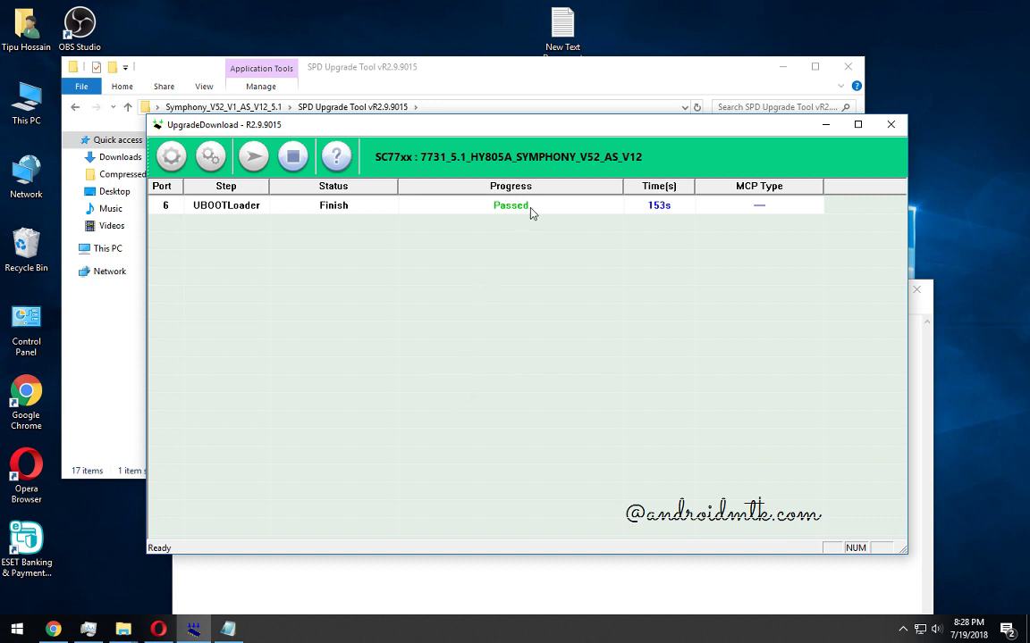
Switch to Notepad, replace the note's text with "Passed" and close the document
{"action": "left_click", "coordinate": [228, 629]}
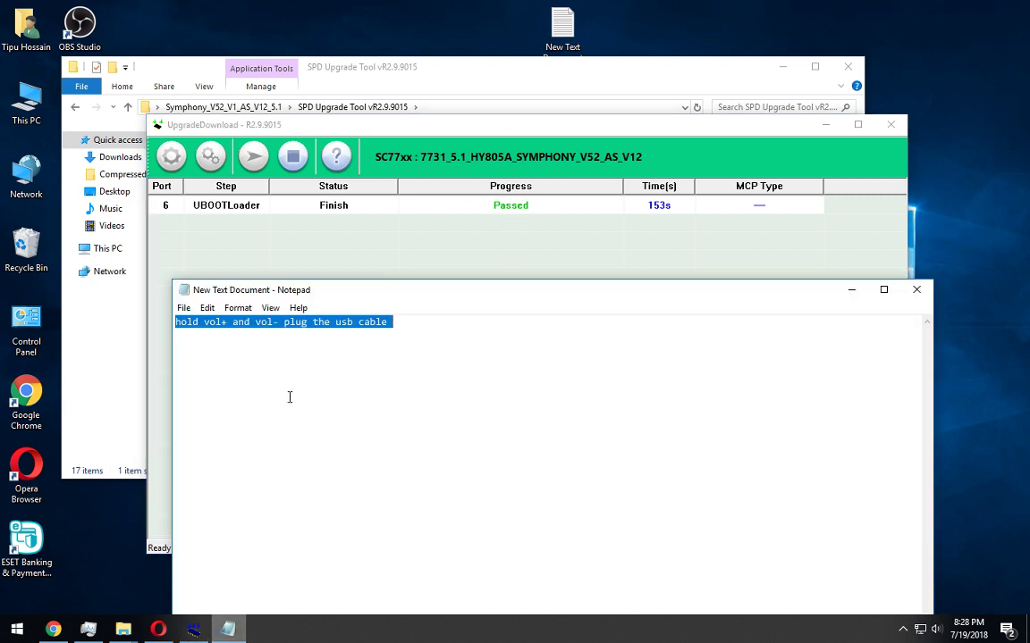
{"action": "type", "text": "Pass"}
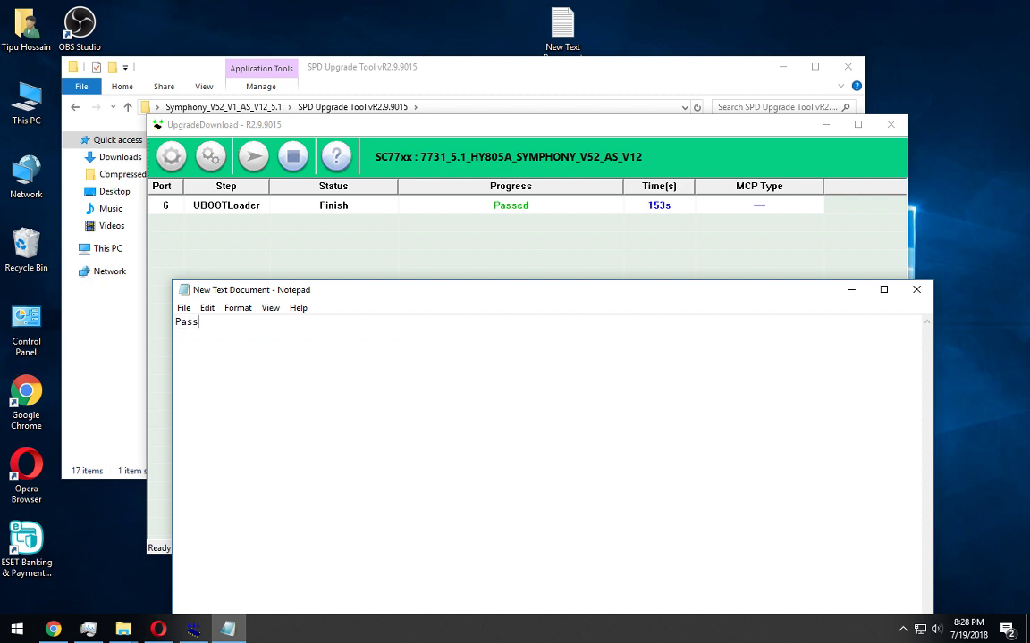
{"action": "type", "text": "ed"}
{"action": "key", "text": "ctrl+a"}
{"action": "left_click", "coordinate": [916, 289]}
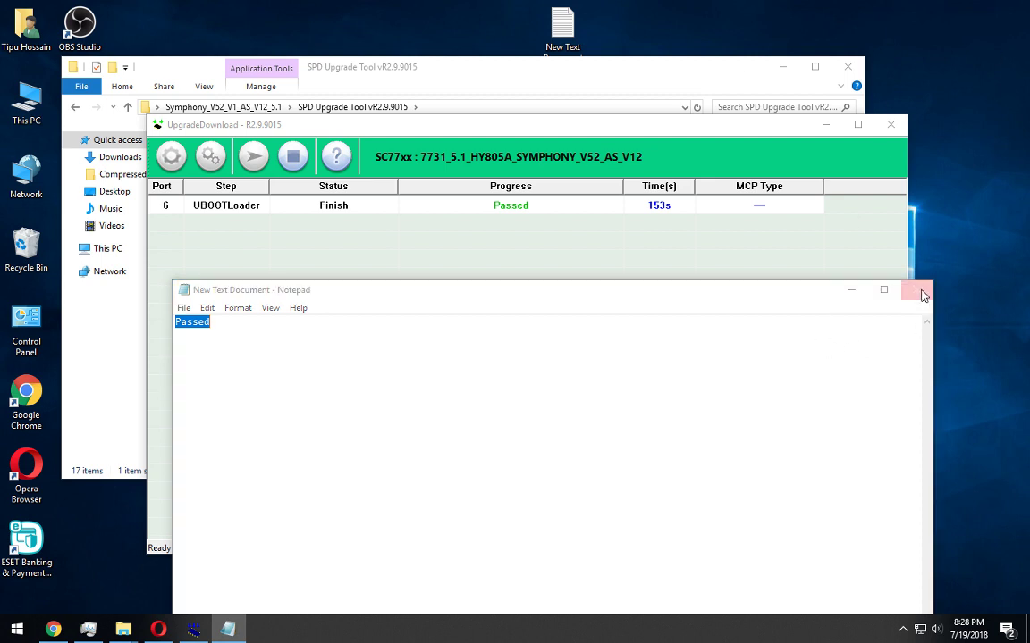